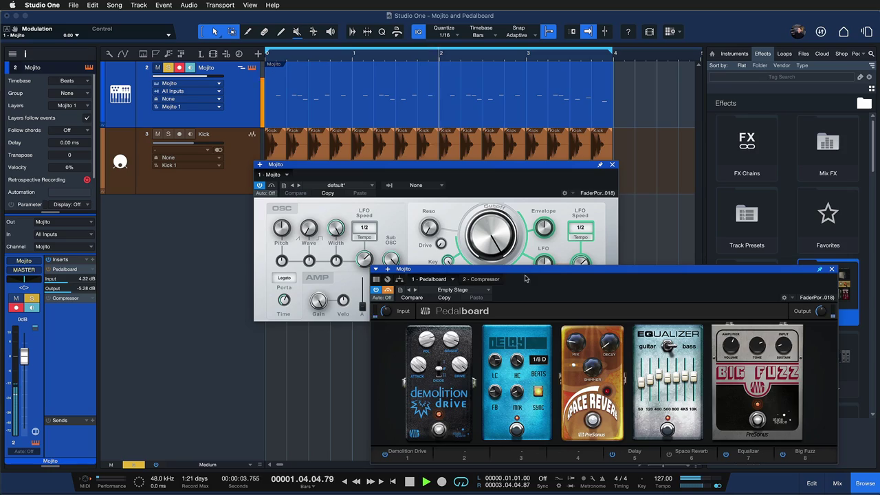
- Move the Pedalboard plug-in window aside
drag(525, 278, 493, 194)
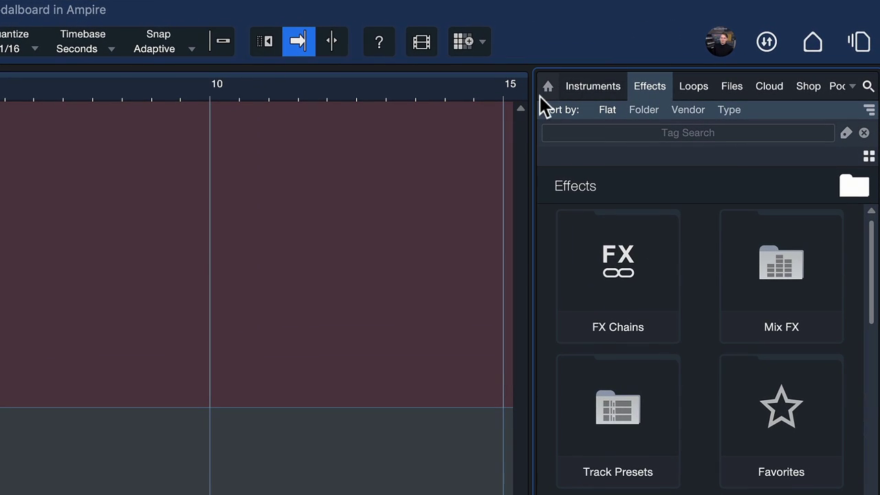
click(547, 88)
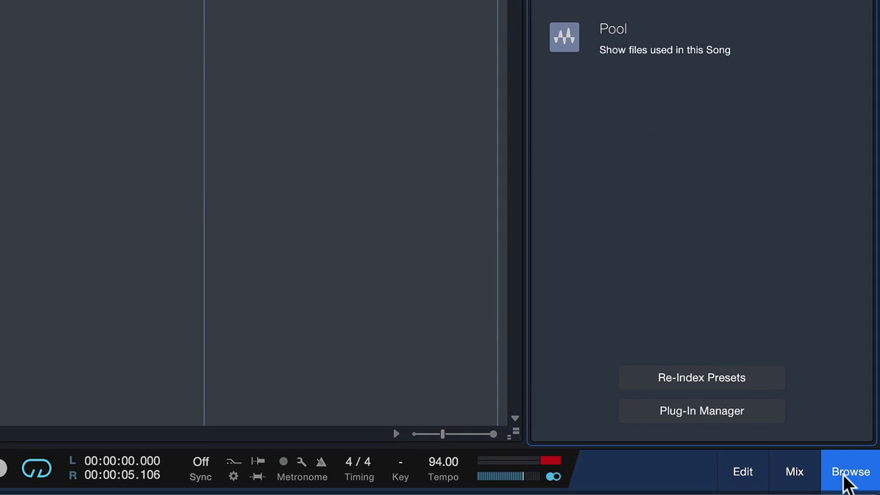
click(663, 99)
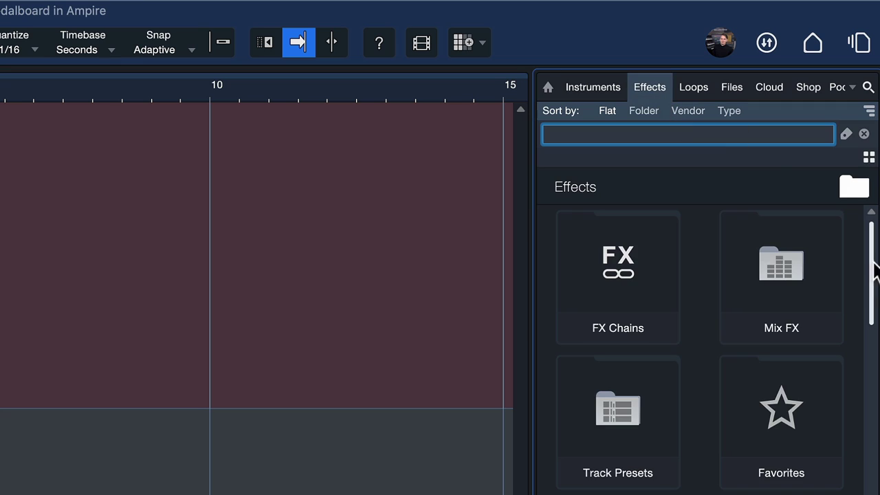
drag(874, 282, 873, 492)
scroll(701, 350, down, 6)
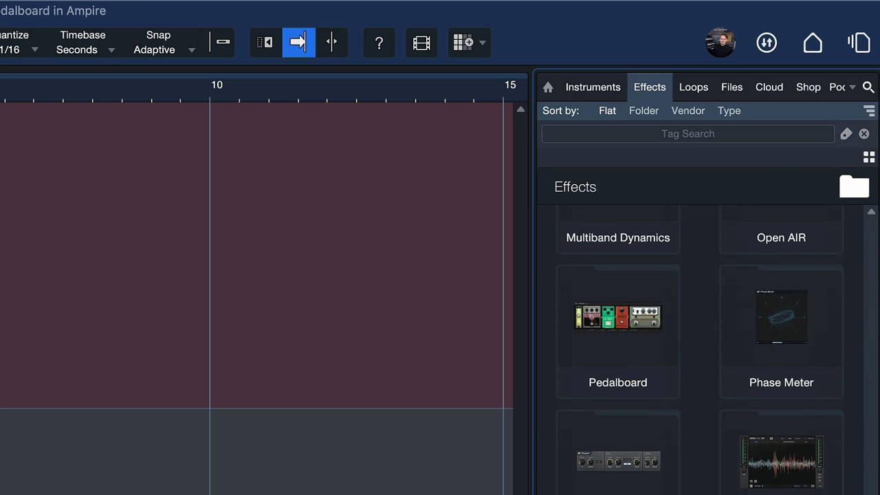
scroll(701, 350, up, 2)
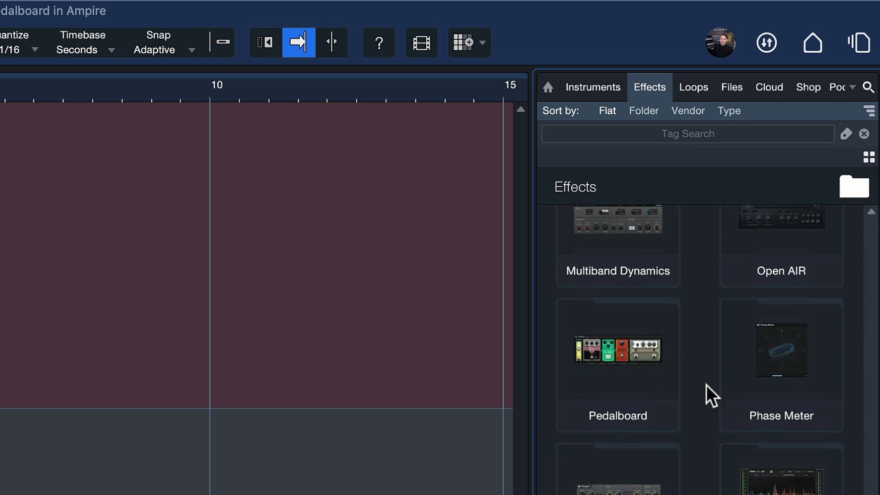
click(619, 358)
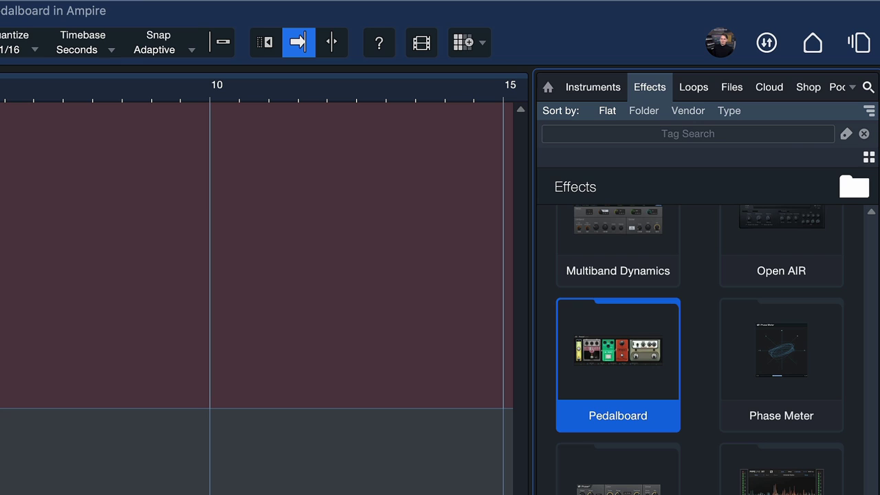
drag(864, 492, 859, 275)
click(832, 316)
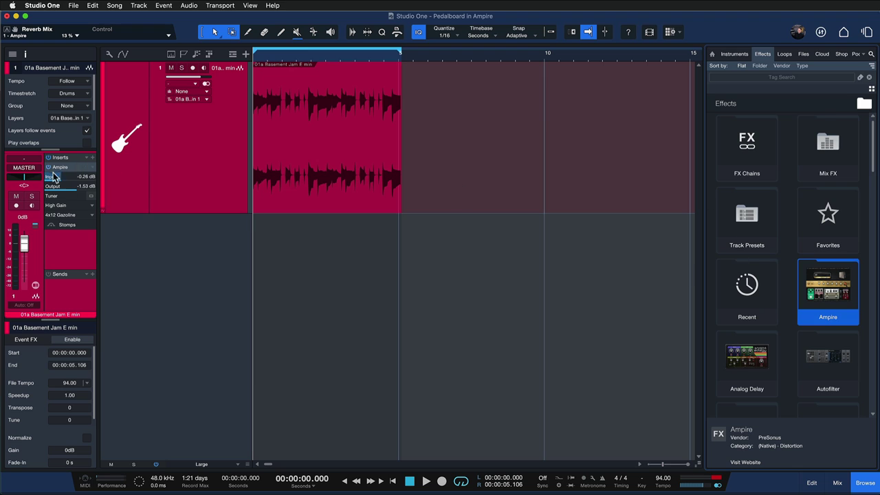
- Open the guitar track's Ampire editor, play the clip with Ampire bypassed, then re-enable Ampire
click(67, 169)
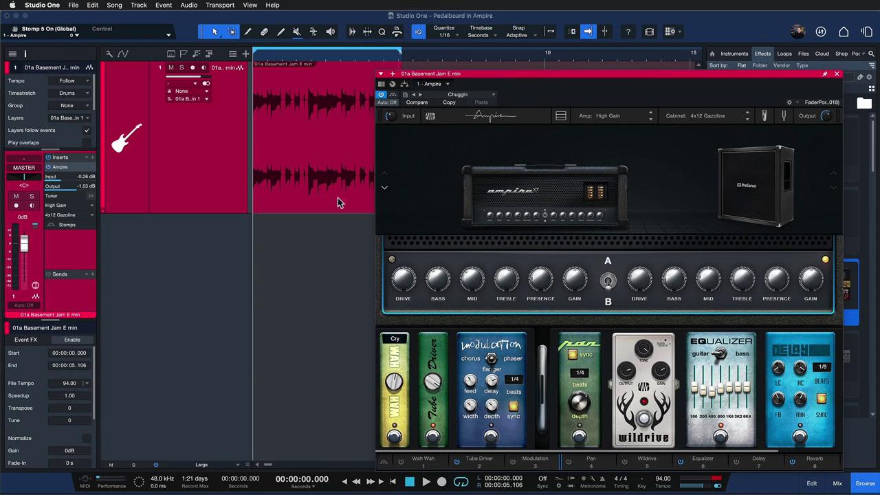
click(347, 182)
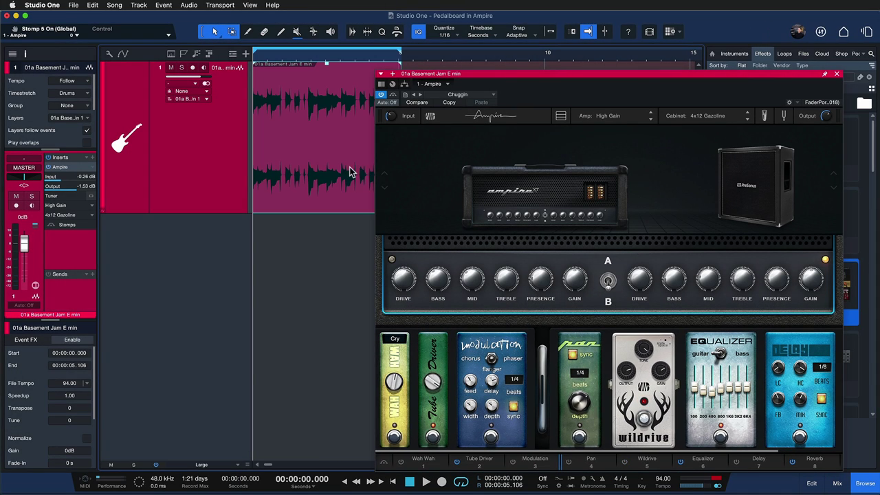
click(381, 94)
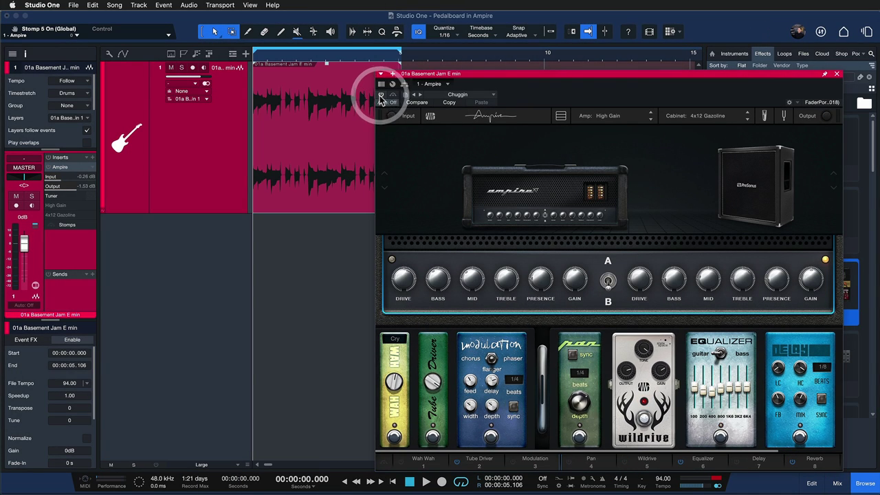
key(space)
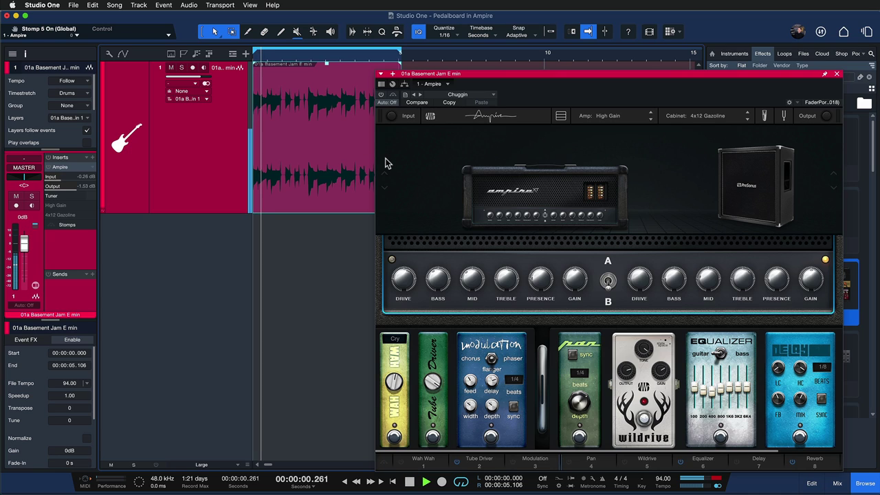
click(380, 94)
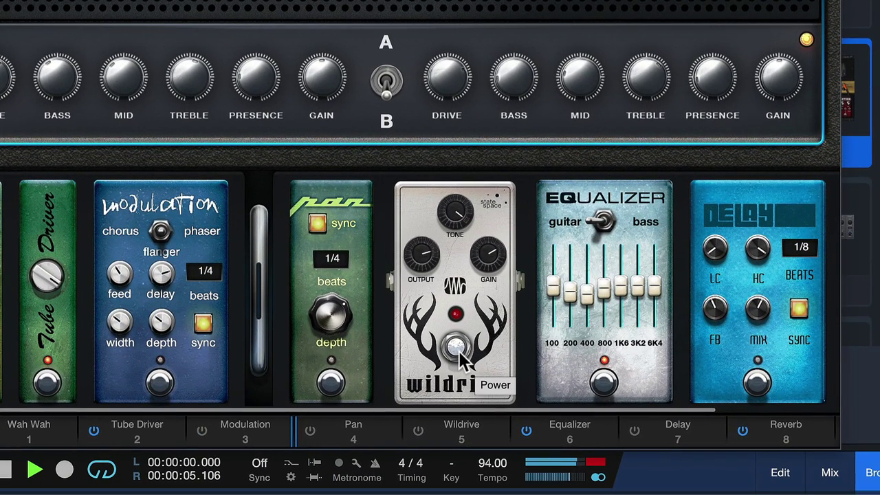
- Turn on Wildrive, set the Reverb pedal's mix to 12%, and boost the EQ's 1K6, 3K2 and 6K4 bands
click(458, 348)
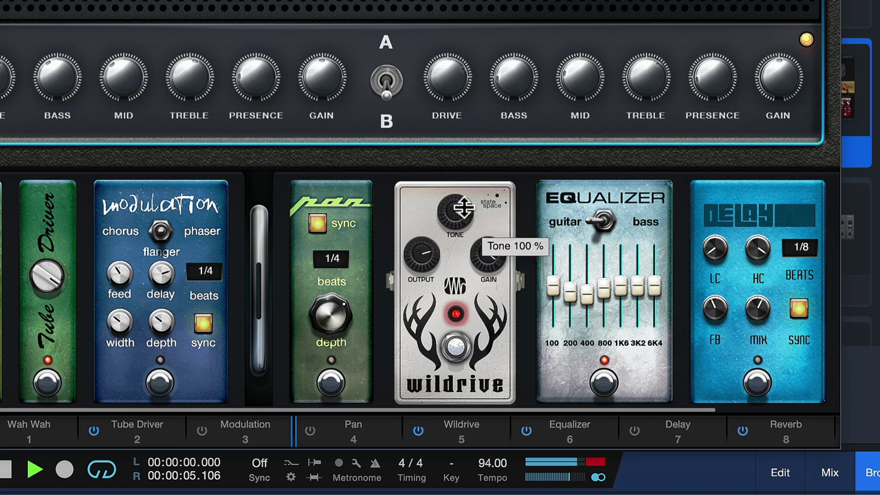
scroll(447, 410, right, 3)
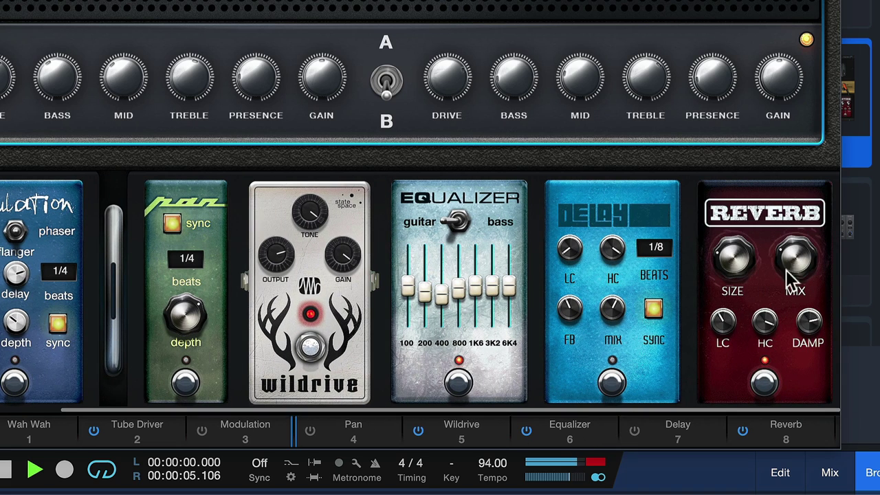
drag(791, 278, 796, 176)
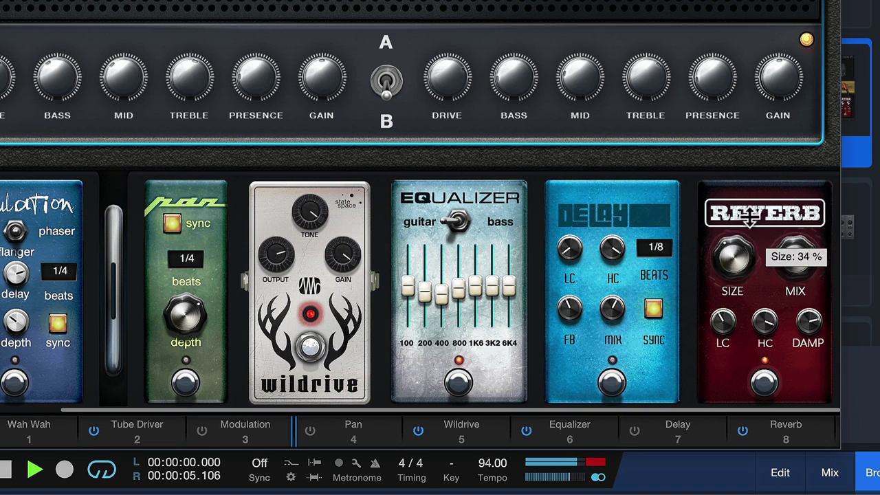
drag(804, 251, 797, 325)
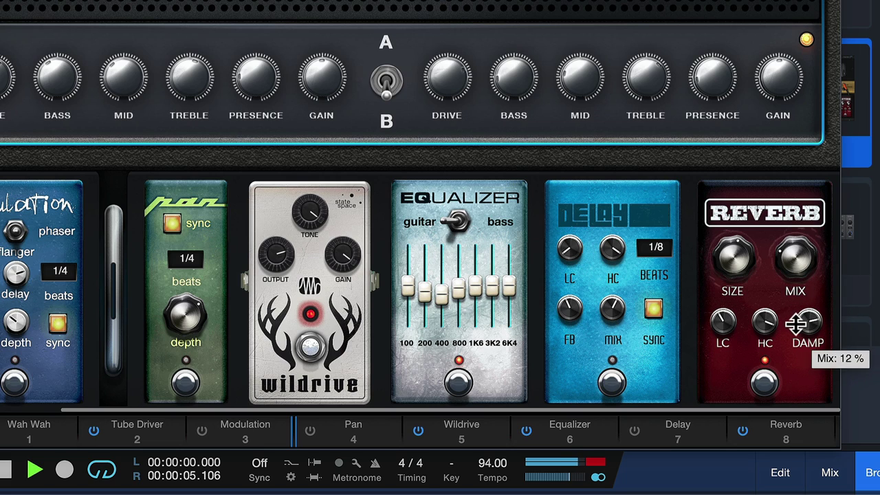
mouse_move(515, 283)
mouse_down()
mouse_move(476, 282)
mouse_move(501, 281)
mouse_up()
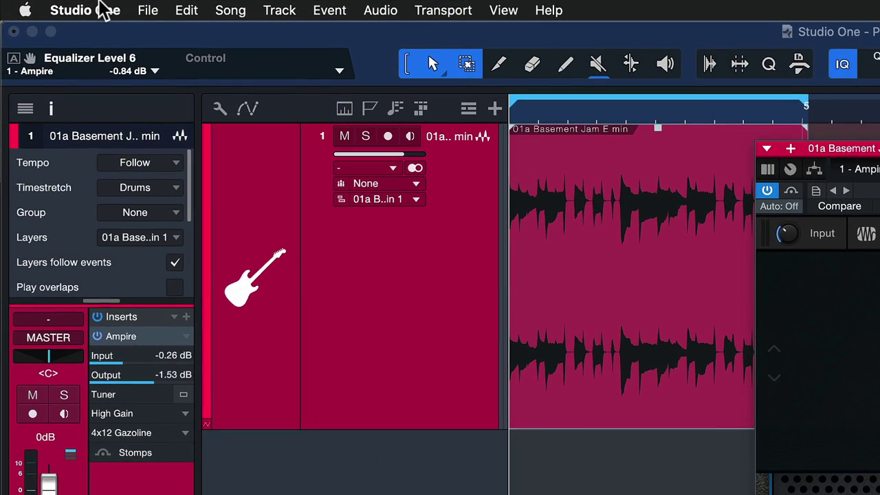
click(50, 6)
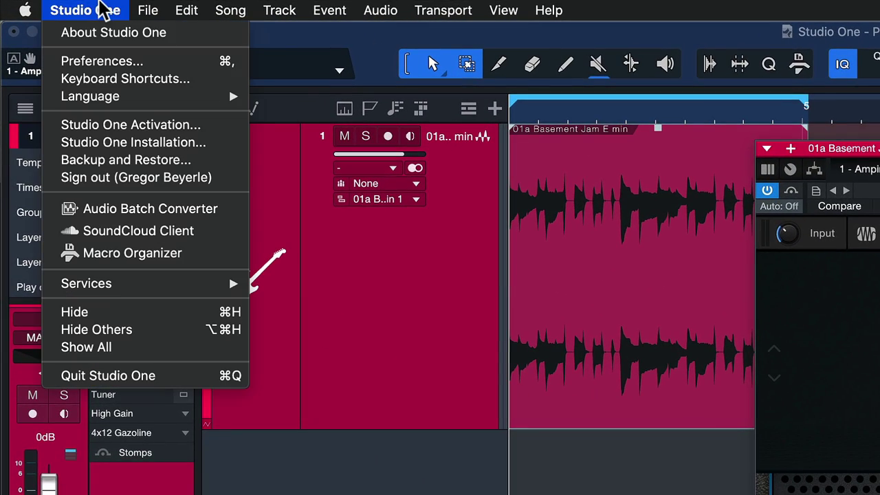
click(112, 80)
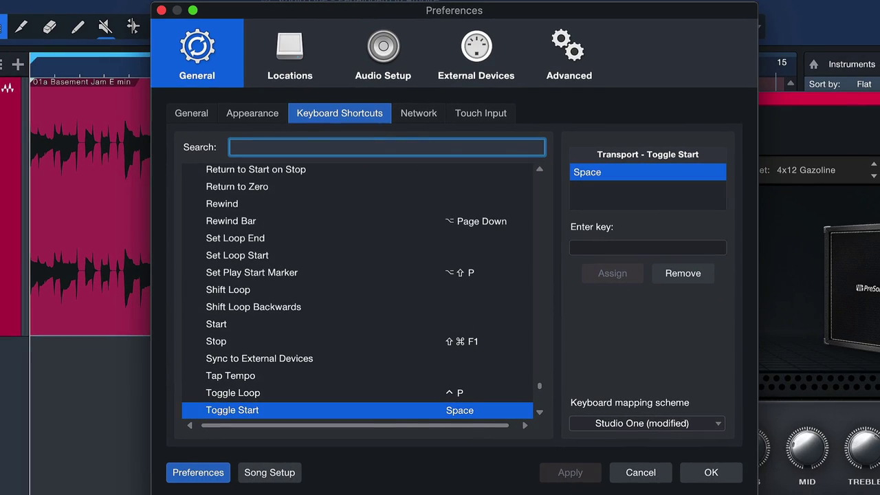
text(context hel)
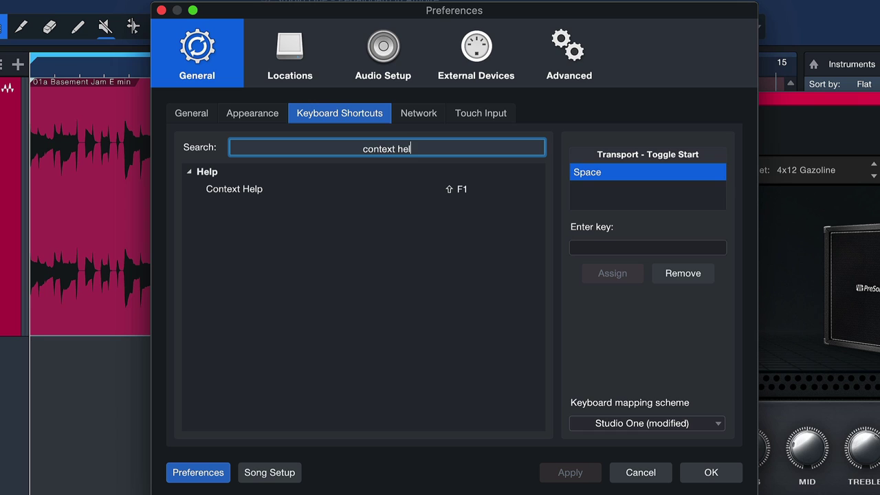
click(211, 190)
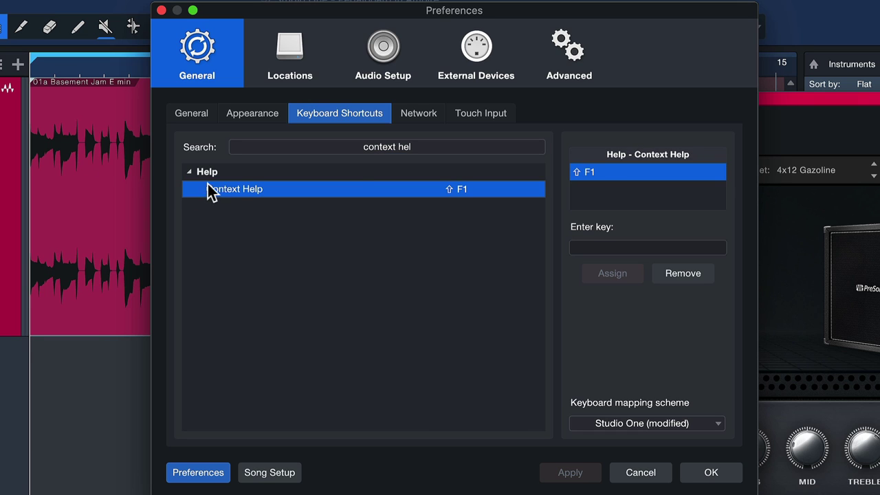
click(627, 472)
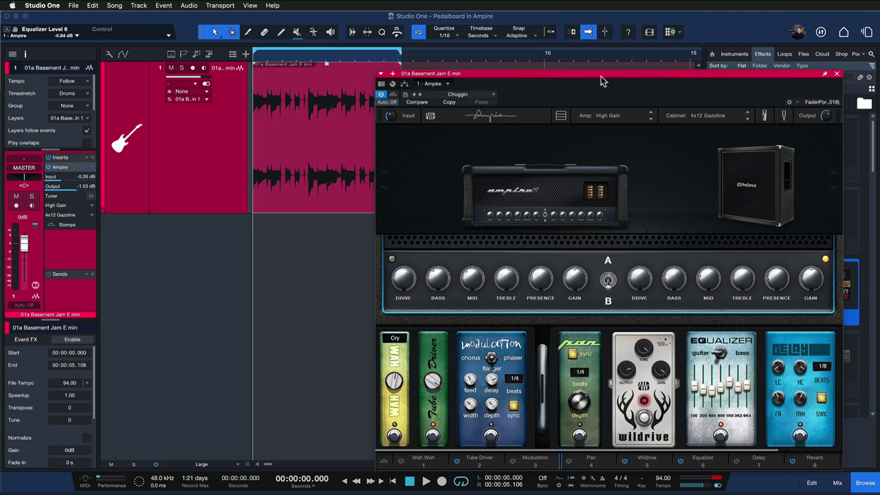
click(826, 73)
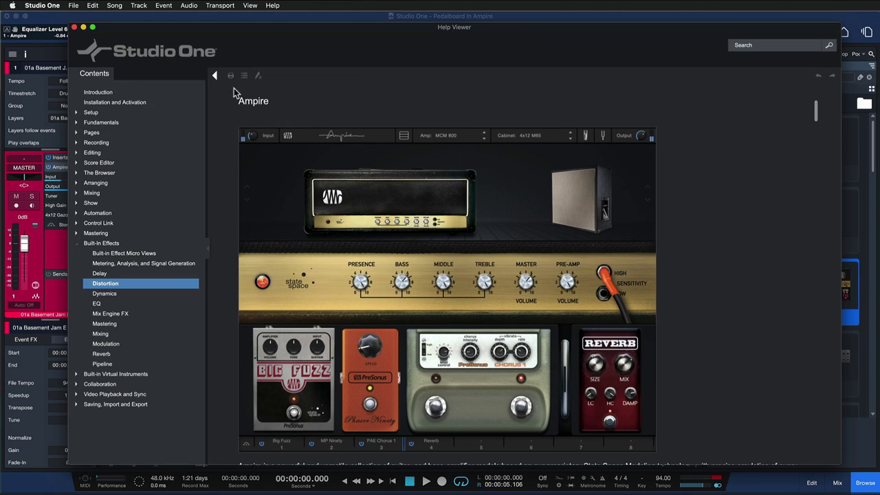
drag(814, 115, 823, 288)
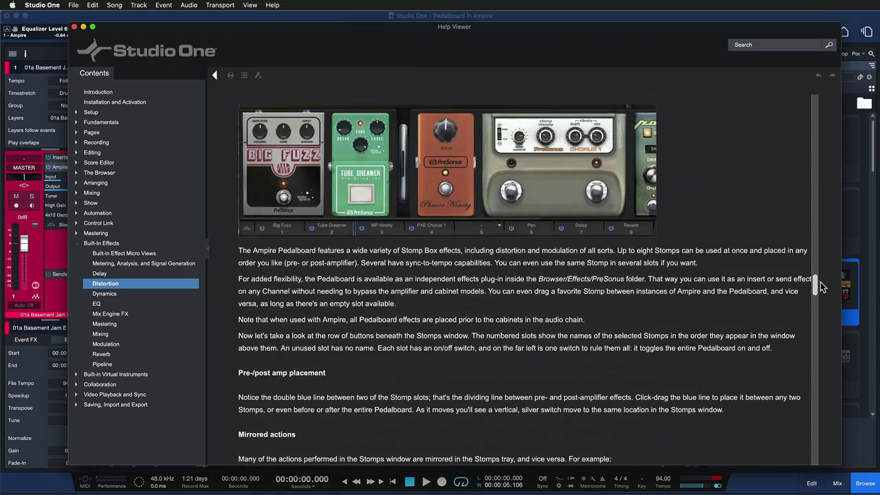
scroll(822, 288, down, 10)
scroll(570, 268, up, 4)
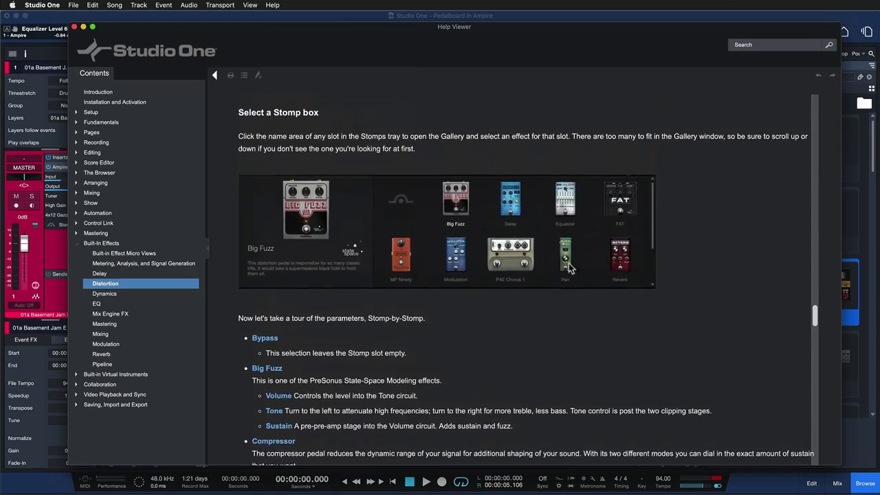
scroll(398, 293, down, 1)
drag(252, 330, 480, 334)
click(480, 342)
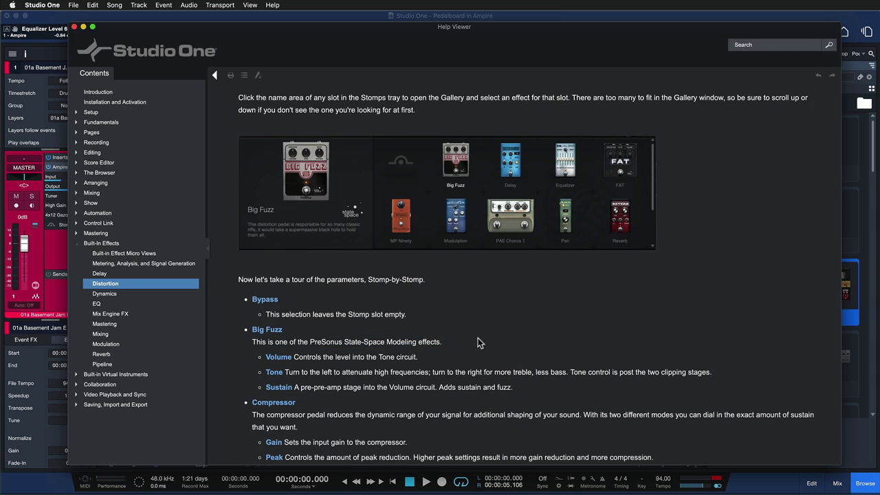
drag(347, 341, 444, 343)
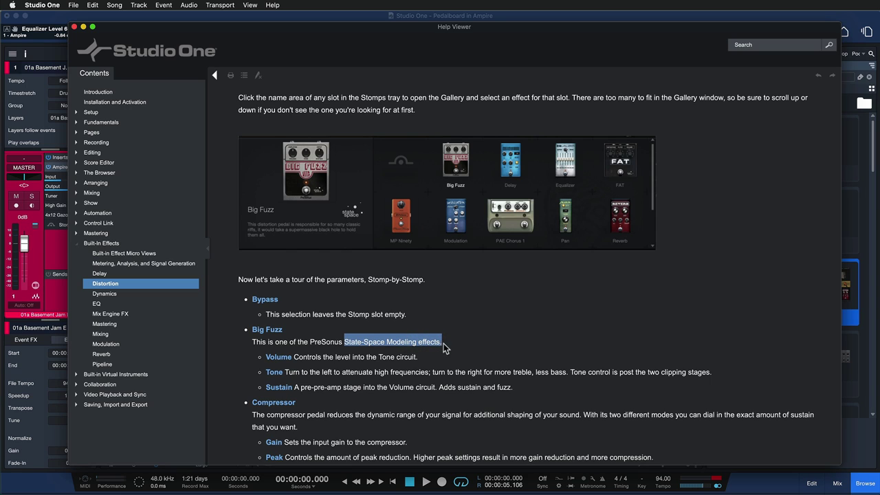
click(444, 348)
scroll(299, 373, down, 3)
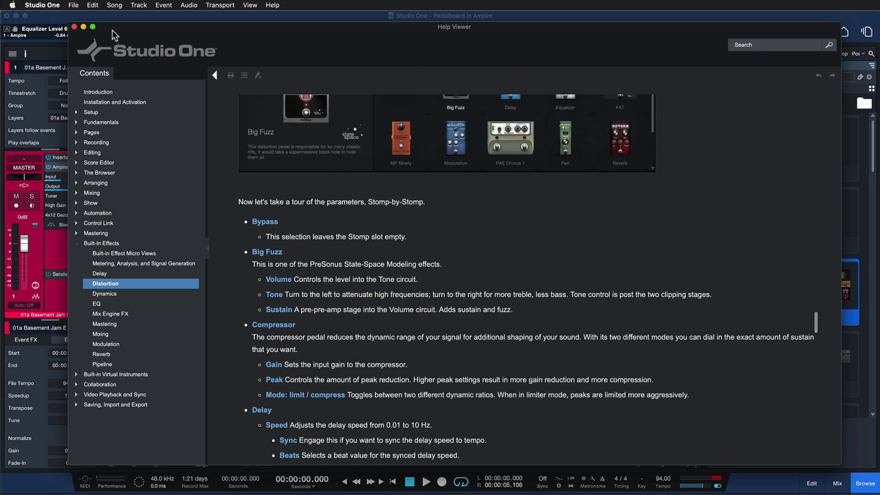
- Close the Help Viewer, show the mixer console, and bring up the Console help page
click(74, 26)
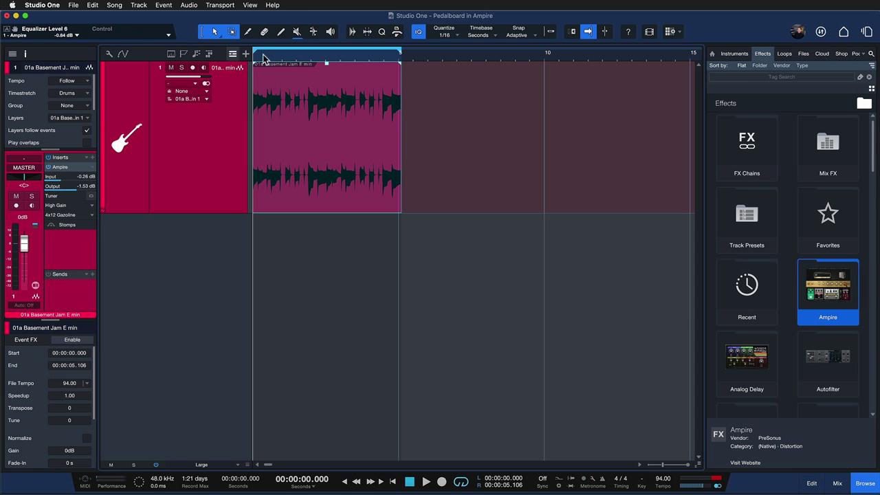
click(837, 483)
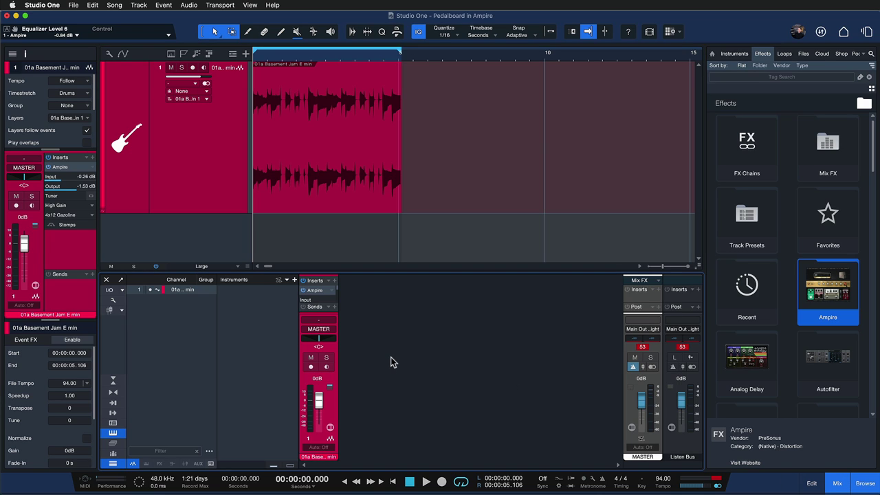
key(F1)
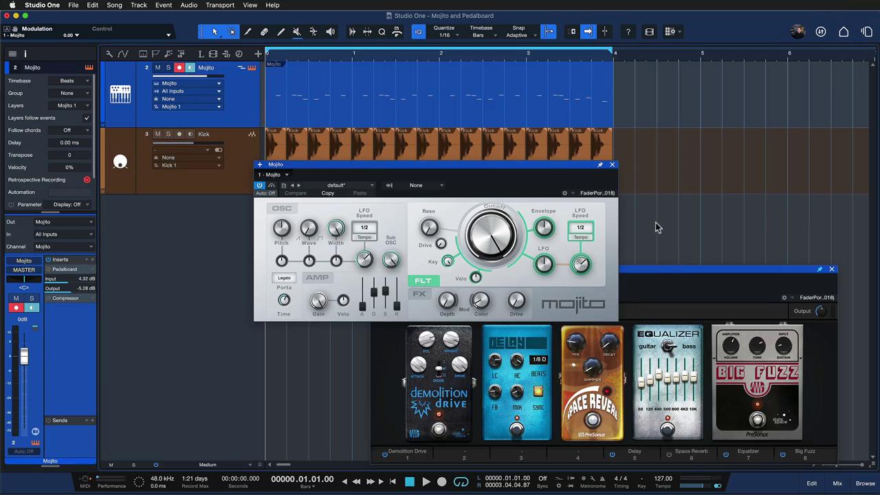
- Drag Mojito from the Instruments browser into the song as a new Mojito 2 track, then select the original Mojito track
click(654, 286)
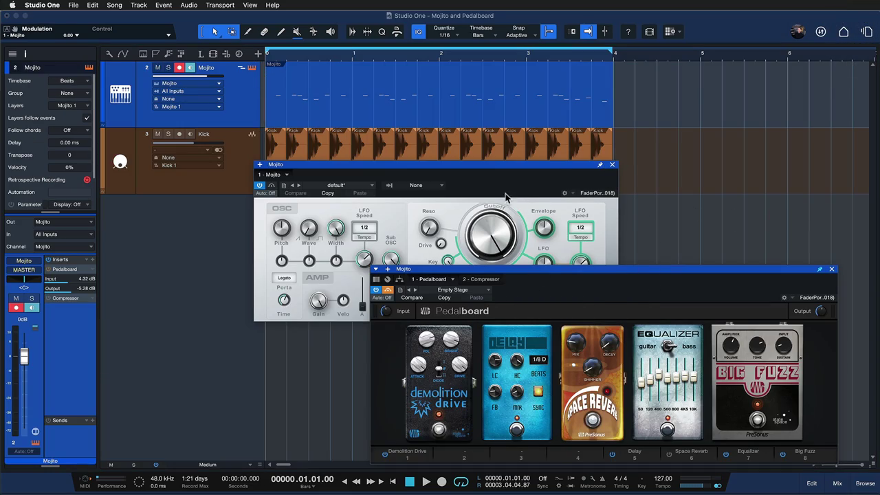
click(534, 161)
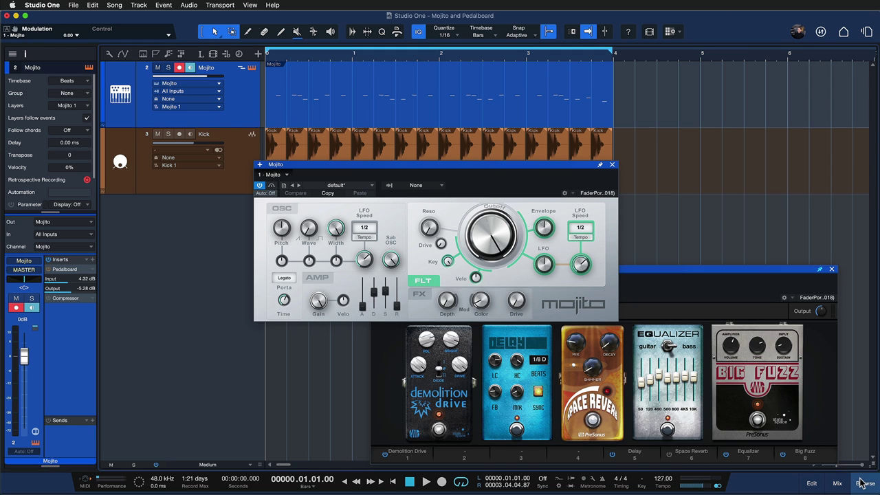
click(861, 484)
click(734, 55)
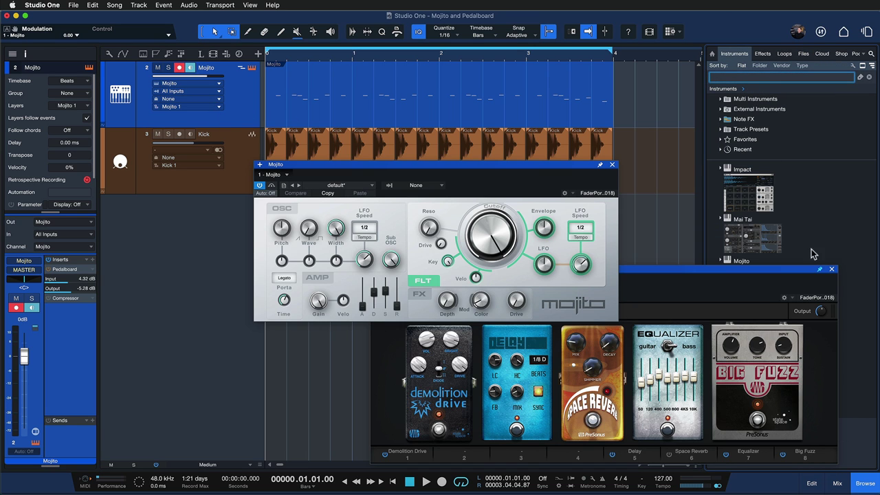
click(830, 269)
click(781, 274)
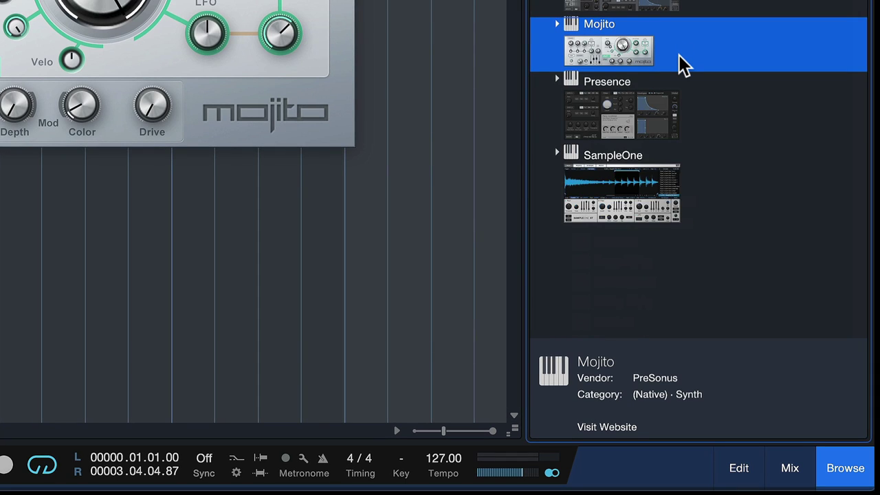
drag(683, 63, 558, 369)
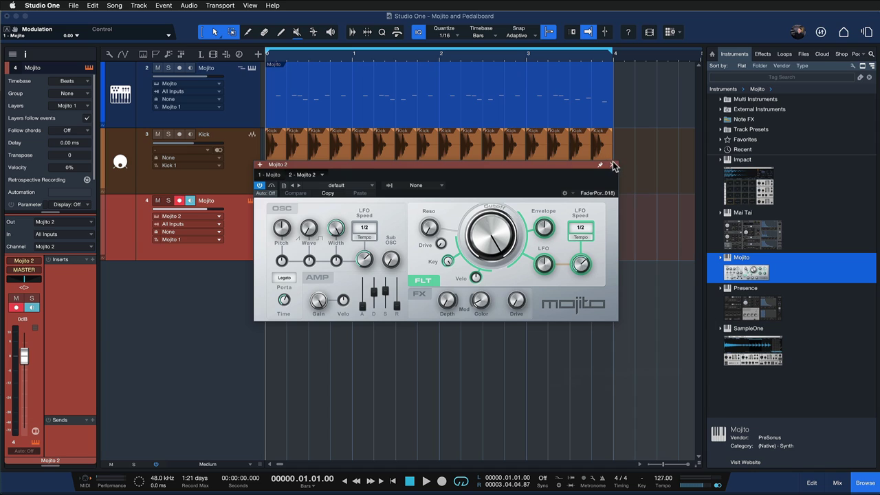
click(614, 166)
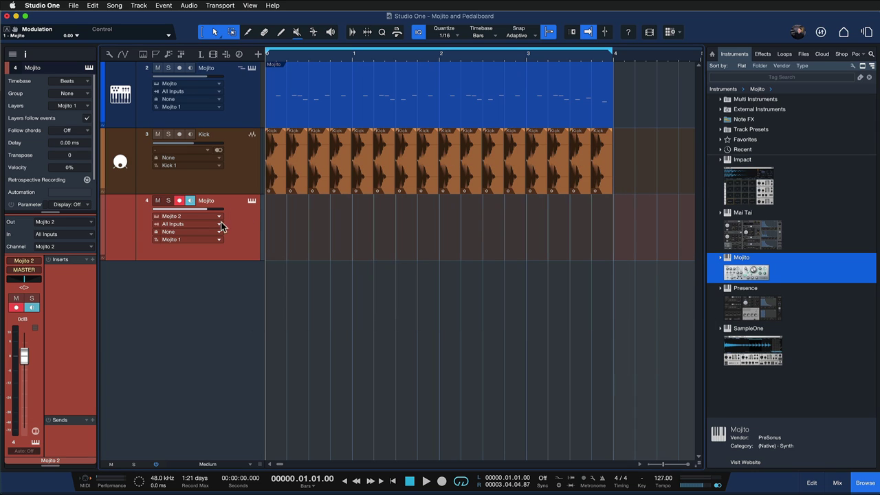
click(419, 71)
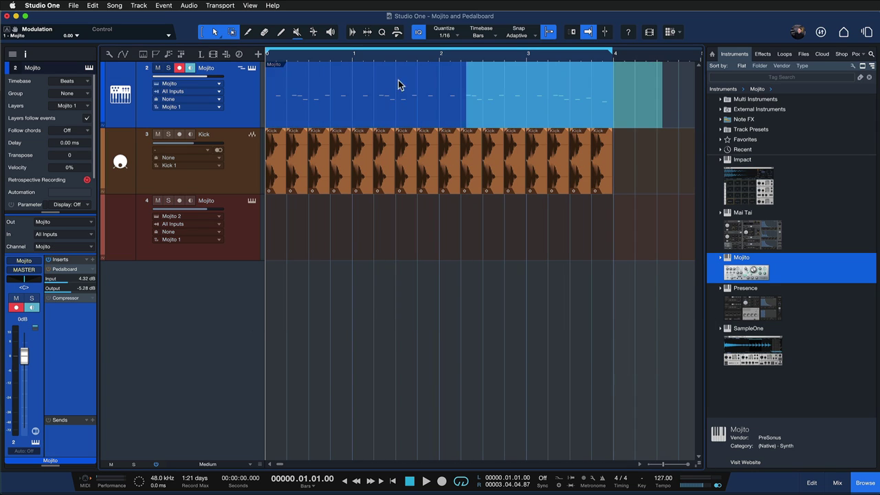
- Remove the extra Mojito 2 track and reopen the Mojito synth editor on track 2
click(386, 263)
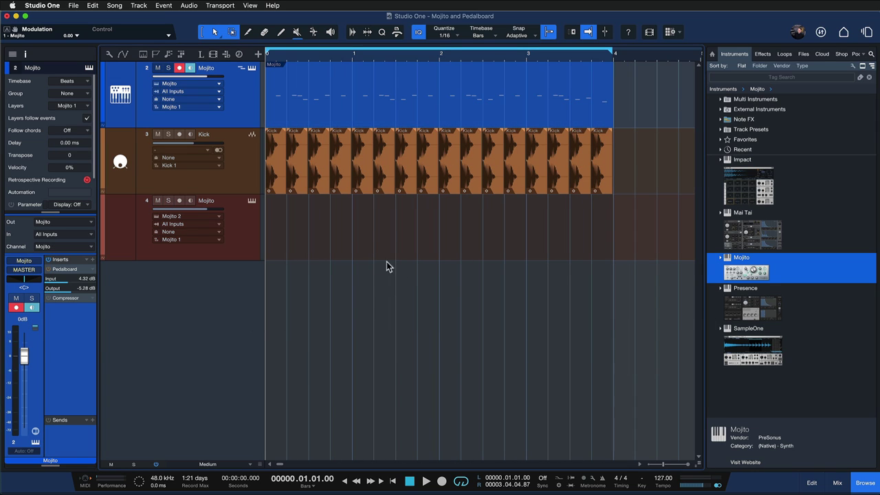
key(super+z)
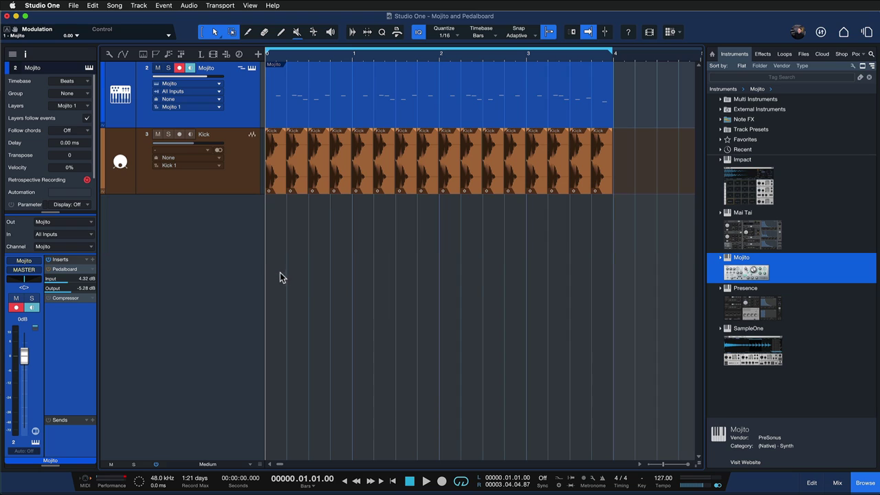
click(252, 68)
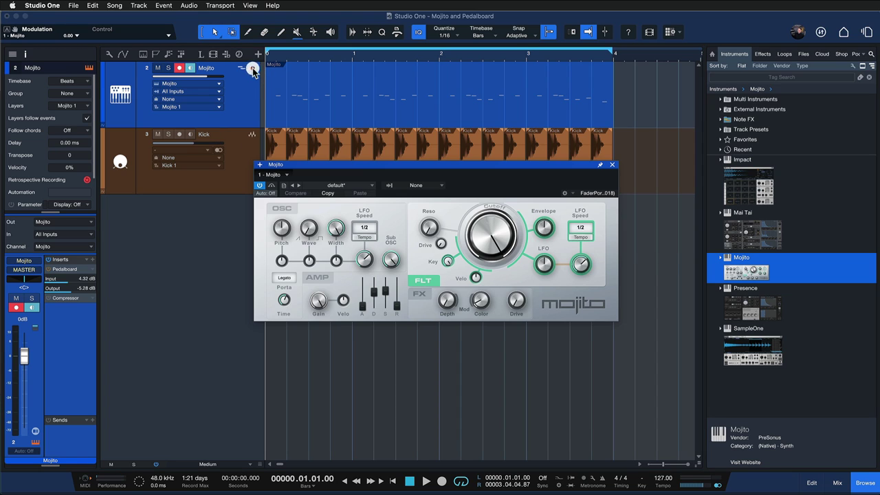
- Check the Mojito track's Pedalboard, show the Effects list, and play the Mojito track soloed
click(61, 268)
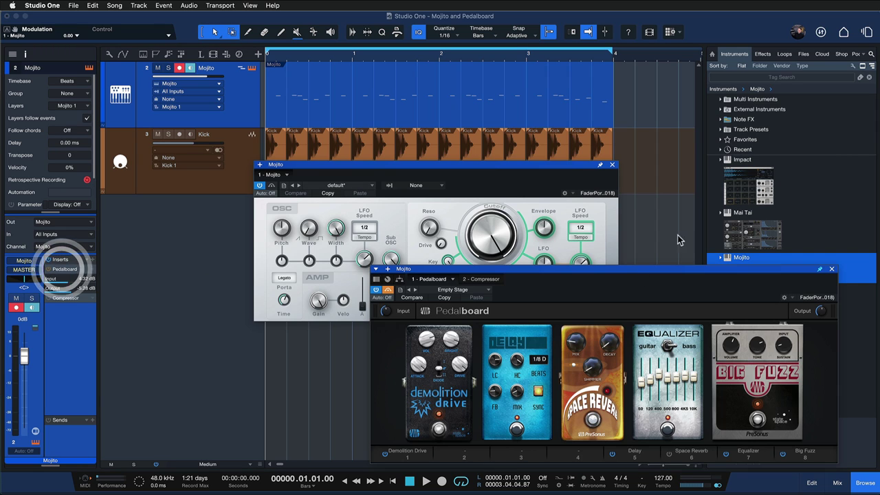
click(762, 54)
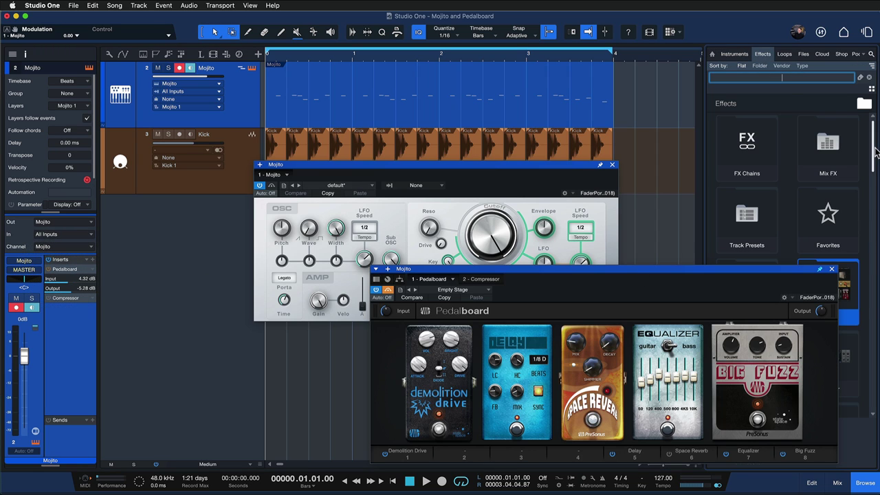
click(832, 269)
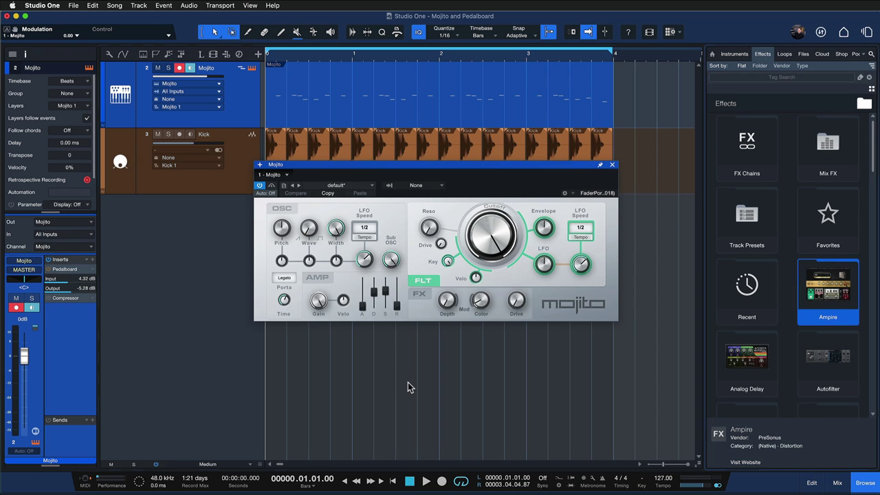
key(space)
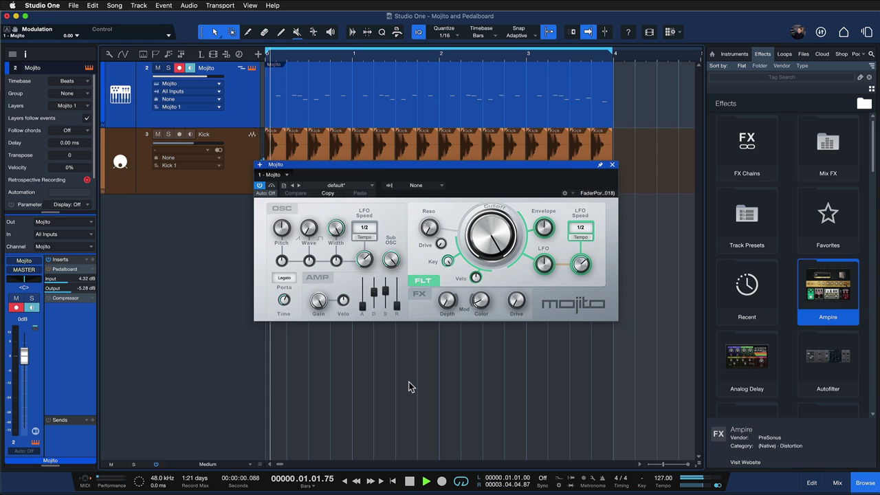
click(168, 68)
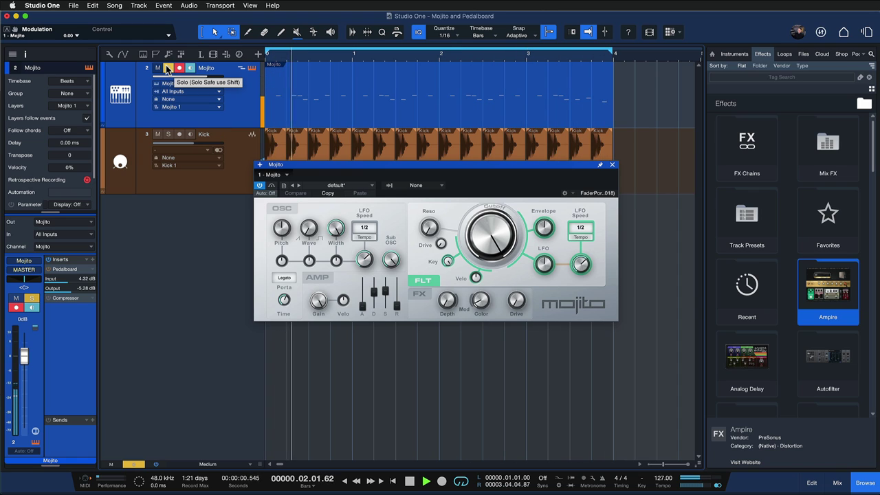
- Stop the transport so playback returns to bar 1
key(space)
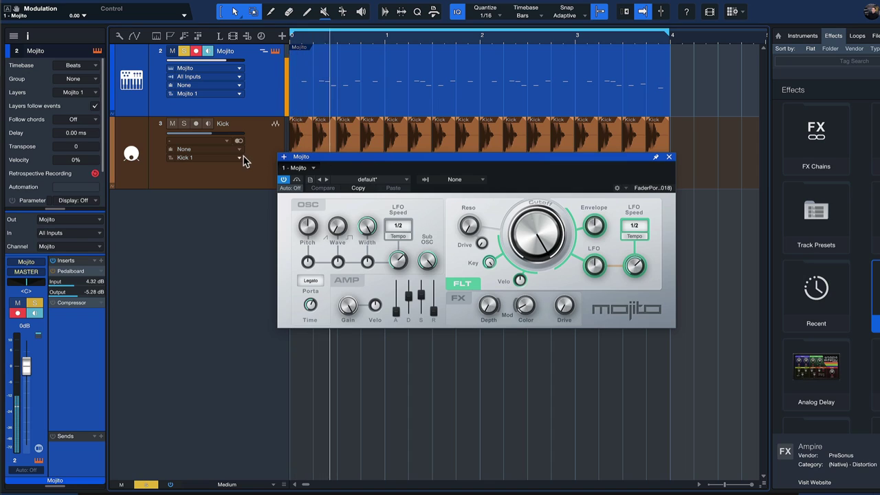
- Reopen the Pedalboard above the synth, raise Big Fuzz sustain to 36% and adjust its tone
click(79, 270)
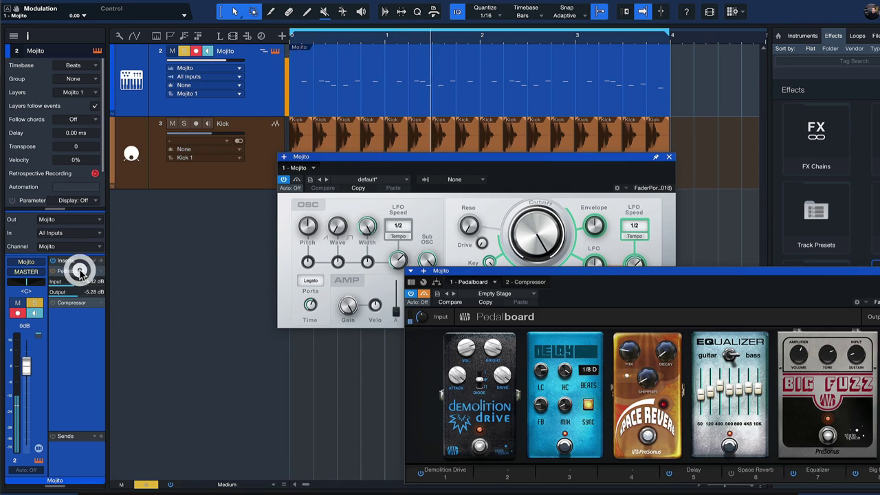
drag(573, 277, 538, 187)
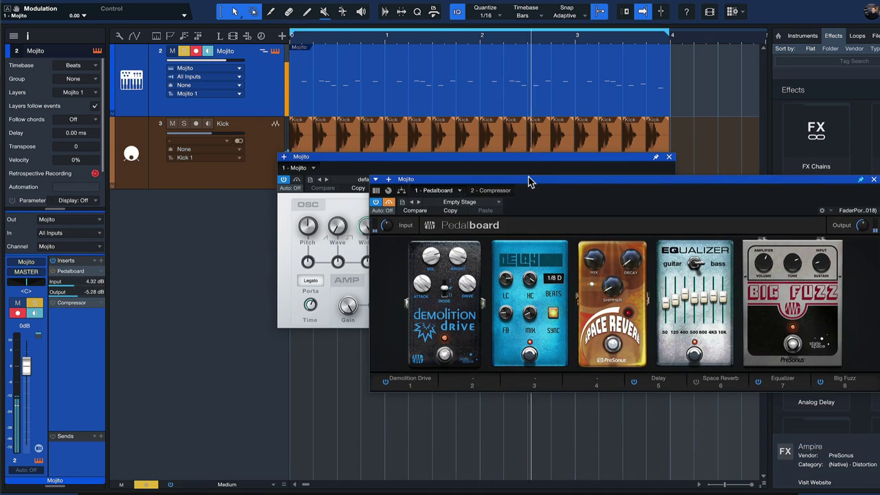
click(390, 206)
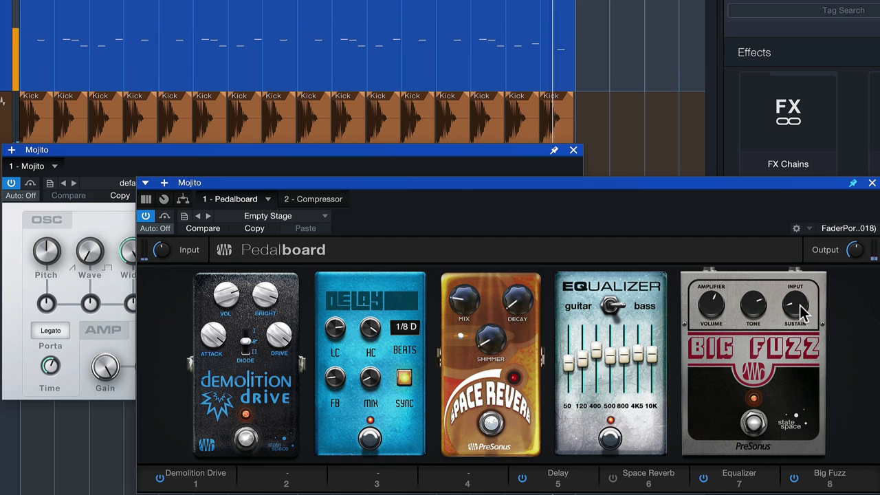
drag(795, 306, 801, 232)
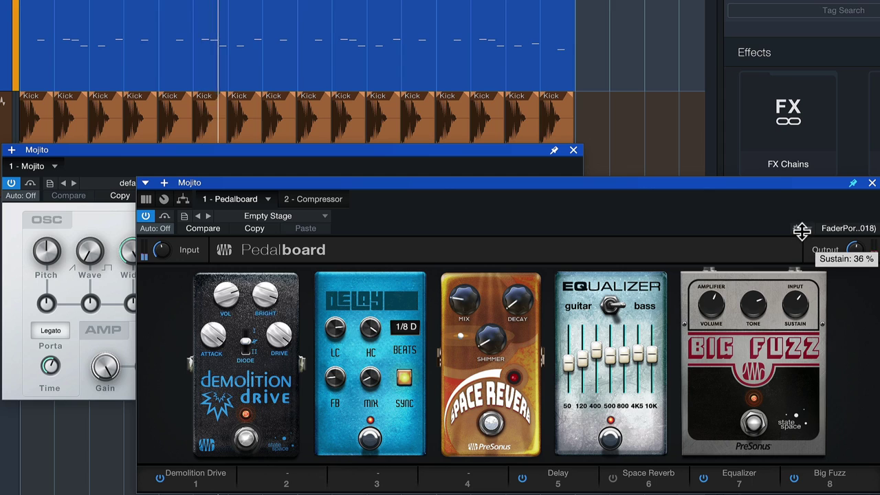
drag(757, 297, 757, 282)
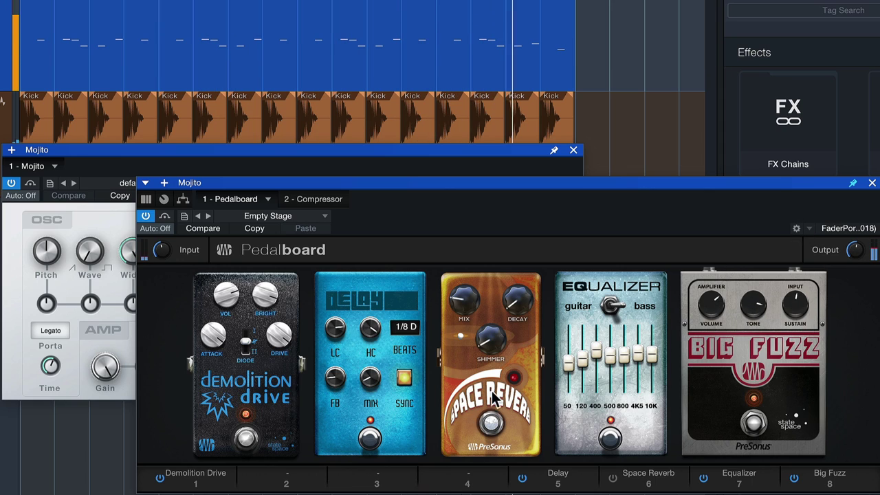
- Switch on Space Reverb with 71% shimmer, and set Big Fuzz volume ~58% and sustain ~2%
click(491, 428)
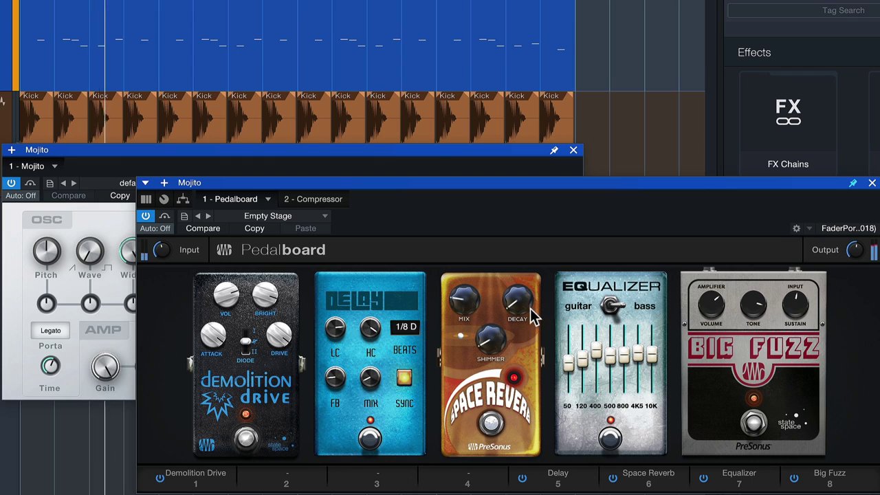
drag(492, 343, 509, 265)
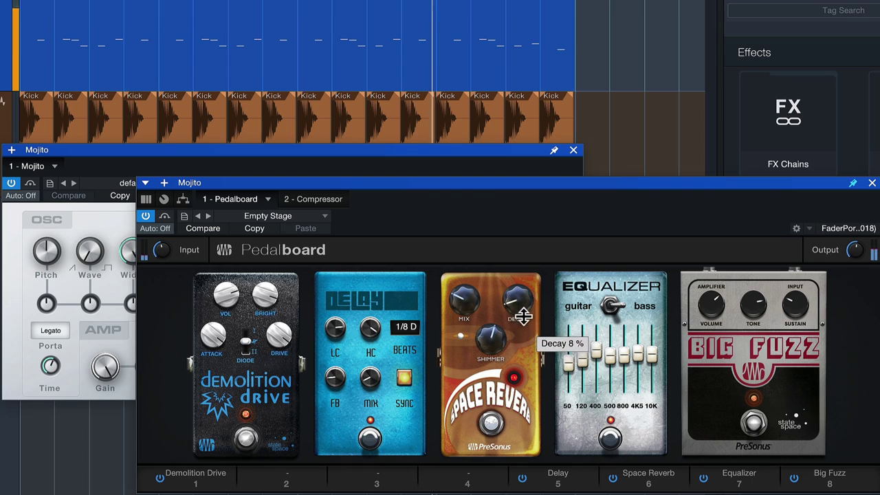
scroll(480, 317, down, 3)
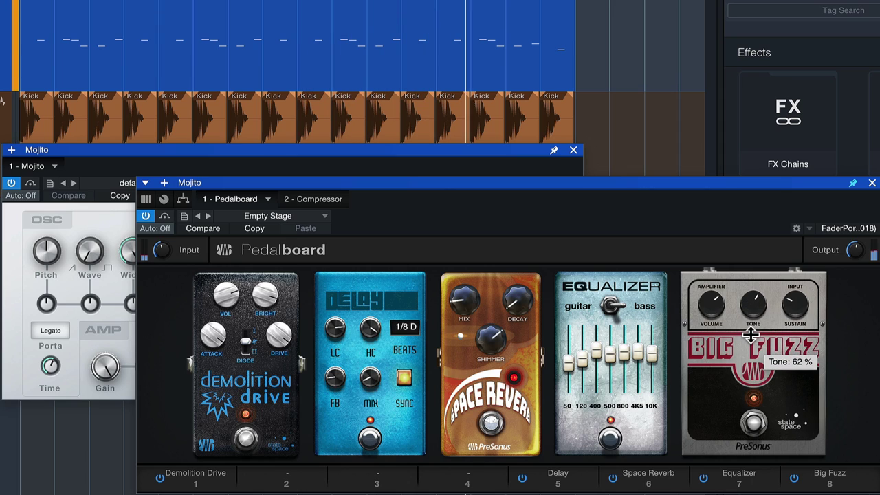
drag(715, 318, 715, 306)
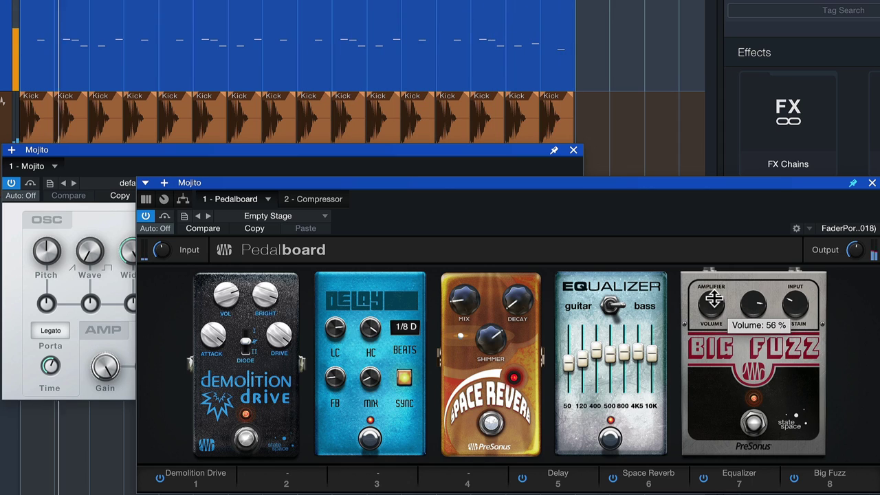
mouse_move(786, 310)
mouse_down()
mouse_move(795, 328)
mouse_move(795, 311)
mouse_up()
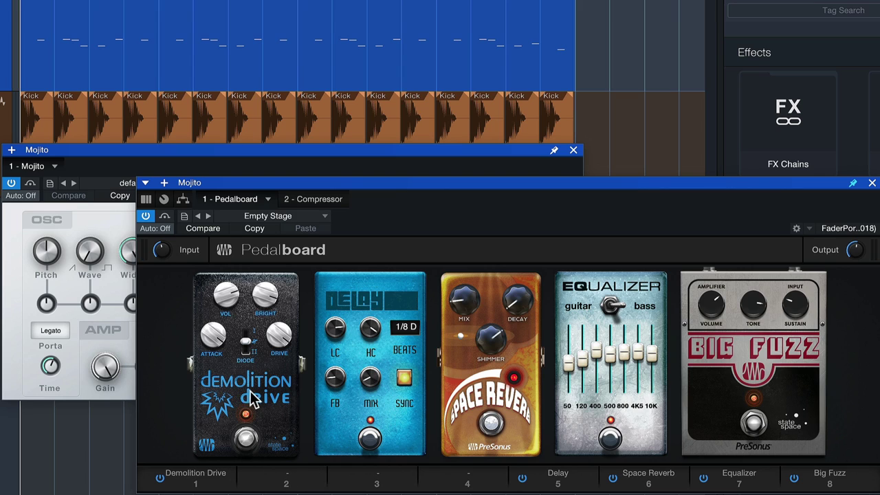
- Move Demolition Drive around the chain, then return it to the front
mouse_move(261, 377)
mouse_down()
mouse_move(399, 377)
mouse_move(262, 376)
mouse_up()
drag(539, 392, 504, 390)
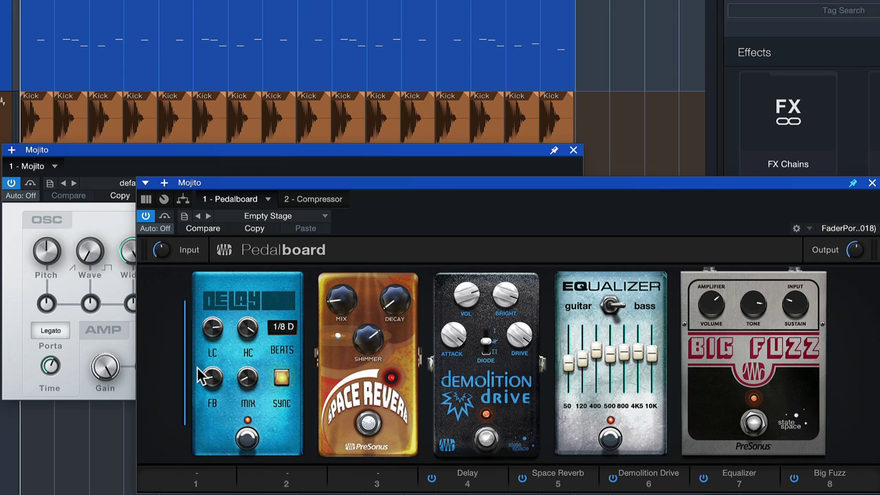
drag(201, 377, 207, 377)
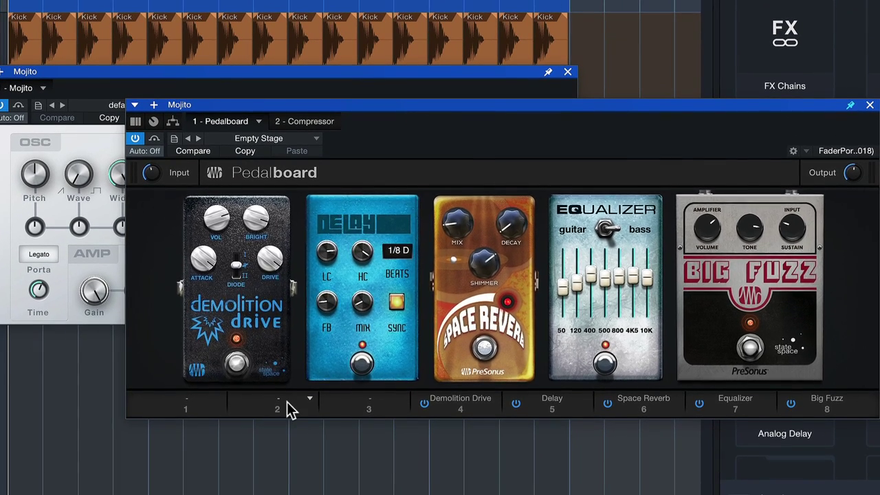
- Place a Dual Comp pedal in empty slot 3 from the pedal browser
click(289, 480)
scroll(614, 296, down, 3)
scroll(787, 305, down, 3)
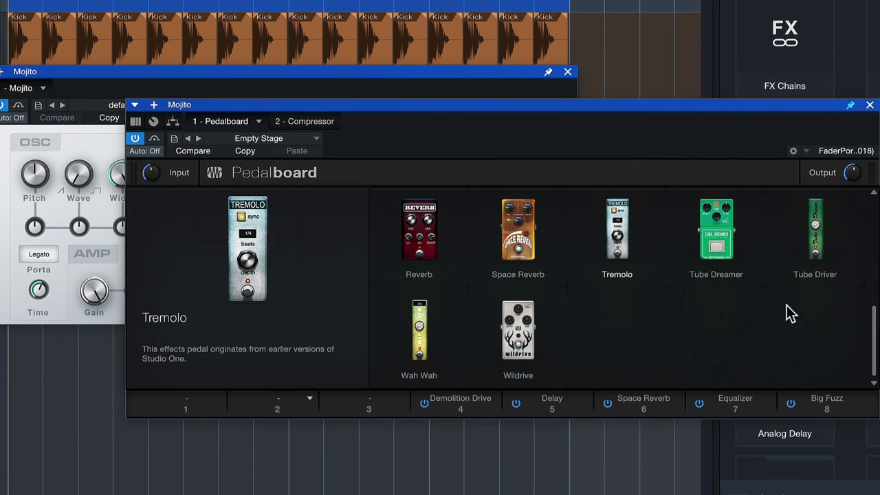
scroll(786, 287, up, 8)
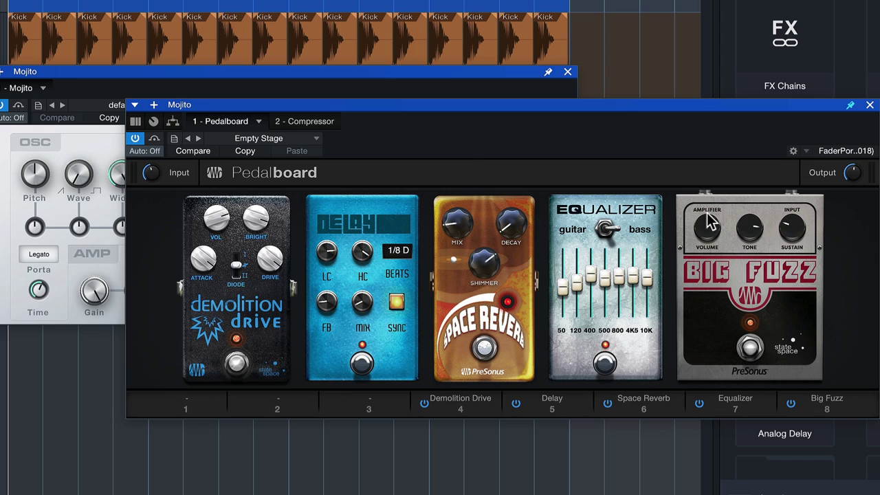
click(378, 399)
mouse_move(525, 330)
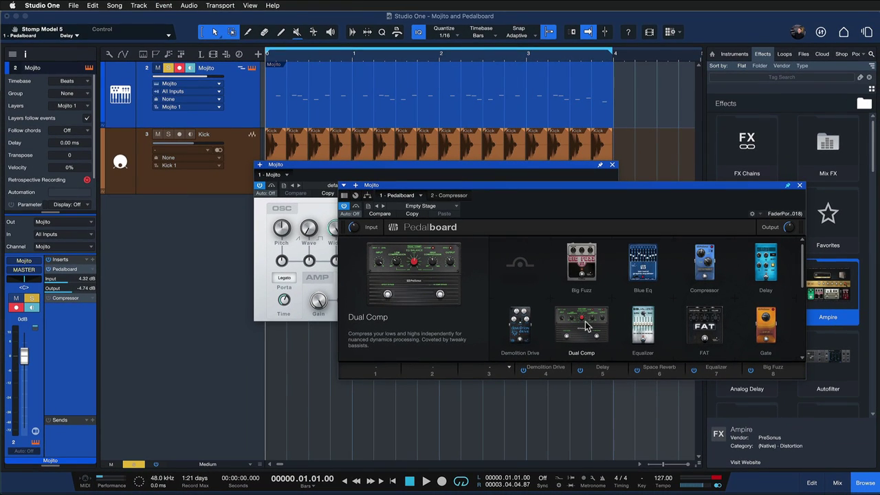
click(582, 323)
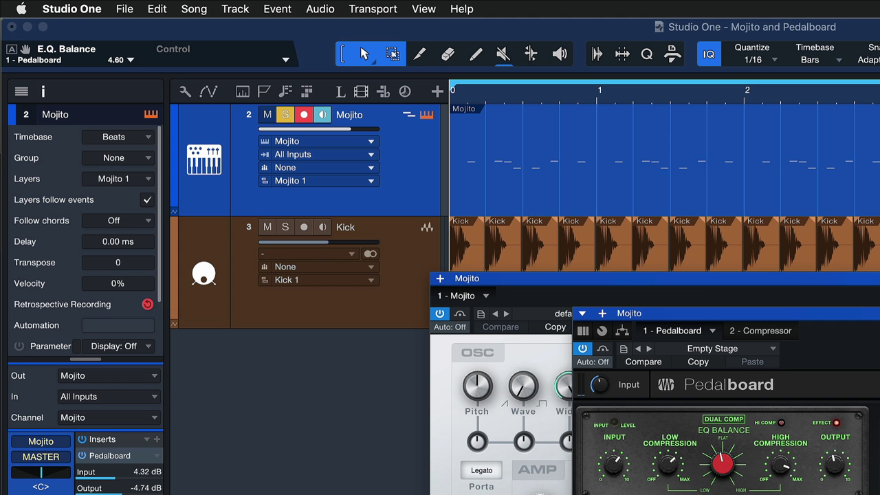
- Store the Mojito track as a track preset named 'Mojito & Pedalboard'
right_click(415, 164)
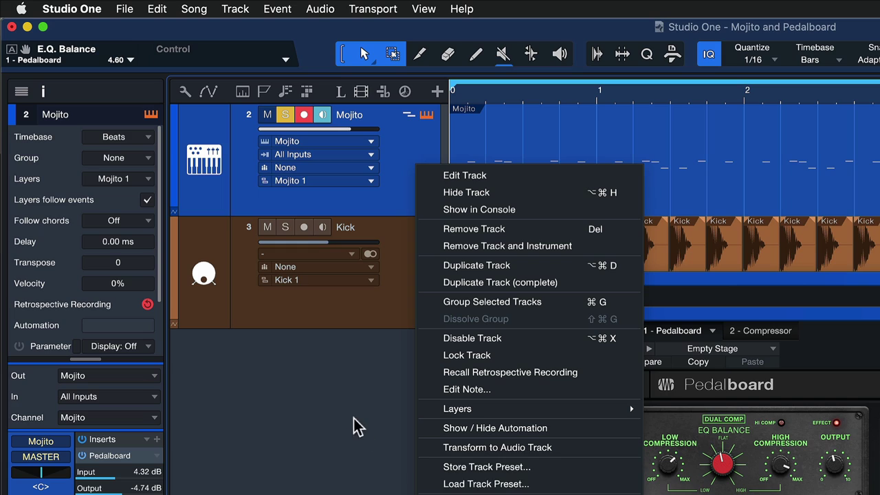
click(496, 468)
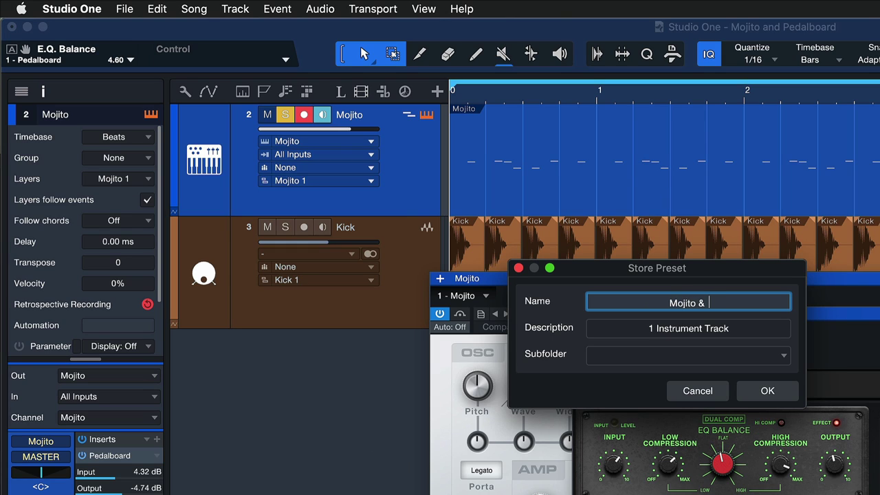
text(& Pedalboard)
key(Return)
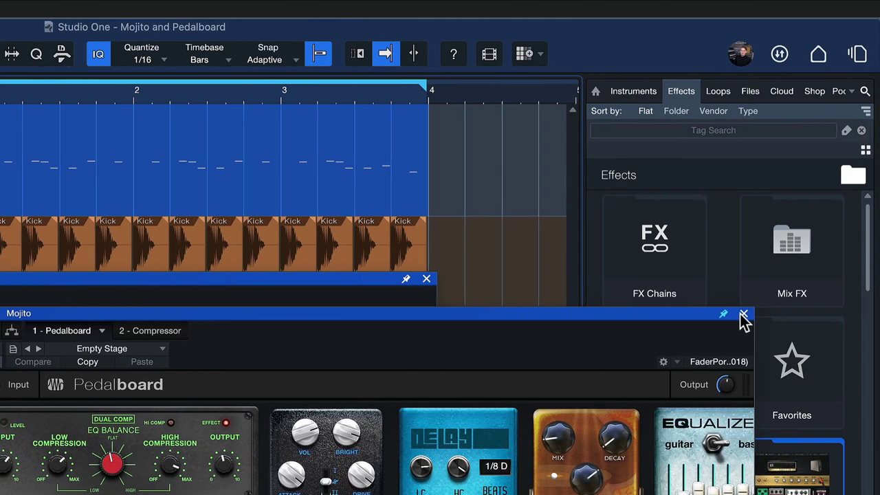
- Close the plug-in editors and select a saved preset in the Instruments browser's Track Presets folder
click(741, 314)
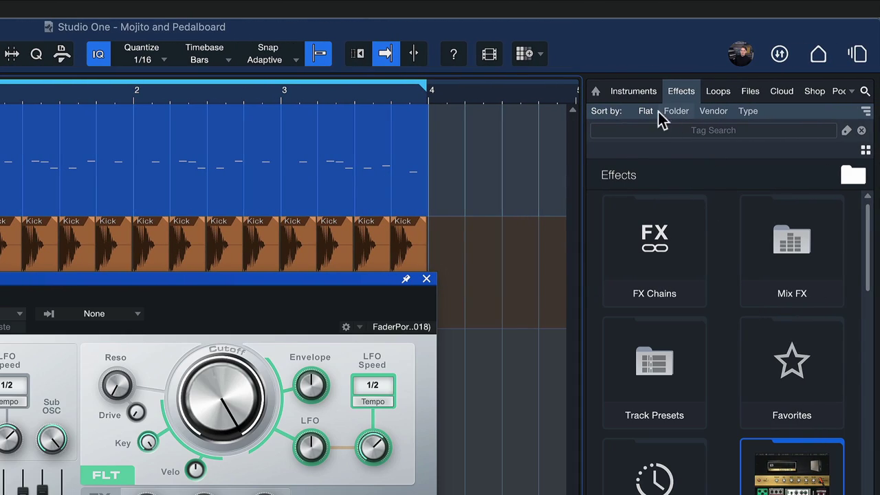
click(633, 92)
click(426, 278)
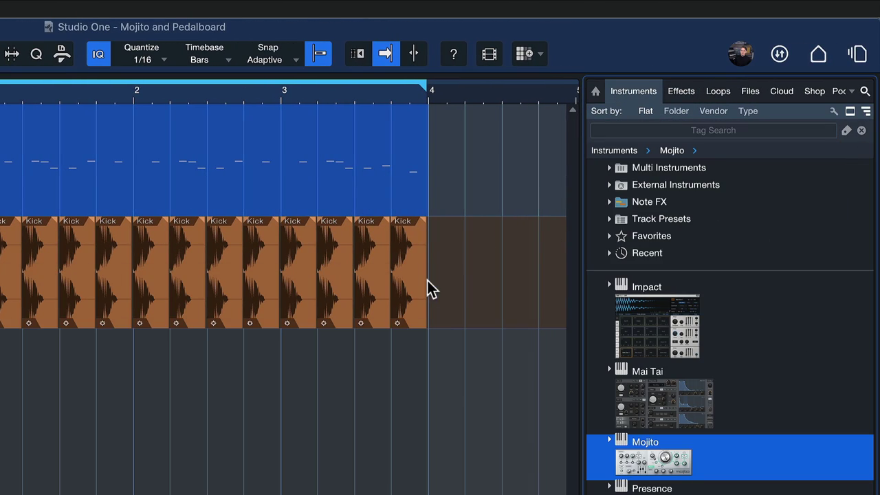
click(660, 217)
double_click(660, 219)
click(681, 302)
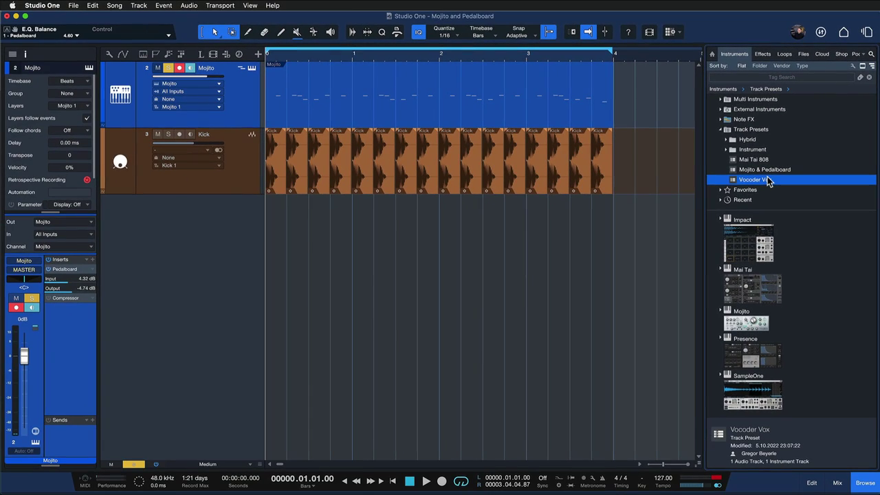
- Create a new empty song and add the Mojito & Pedalboard track preset to it
key(super+n)
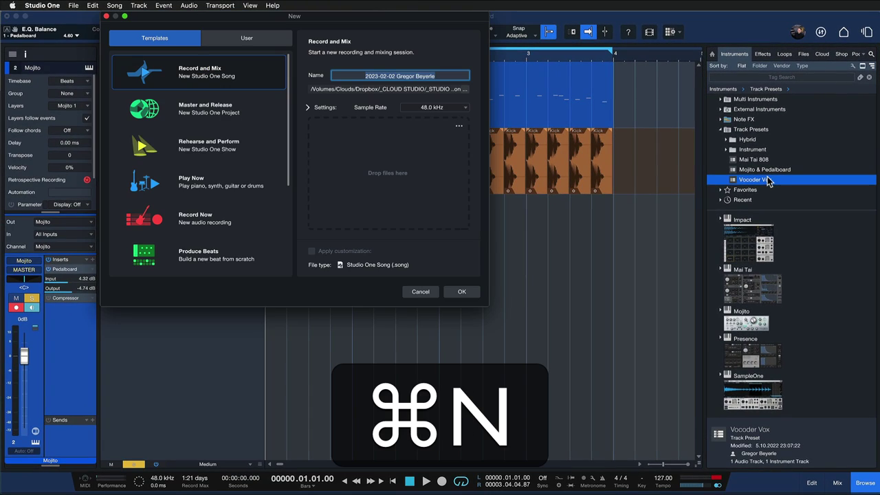
key(Return)
click(775, 172)
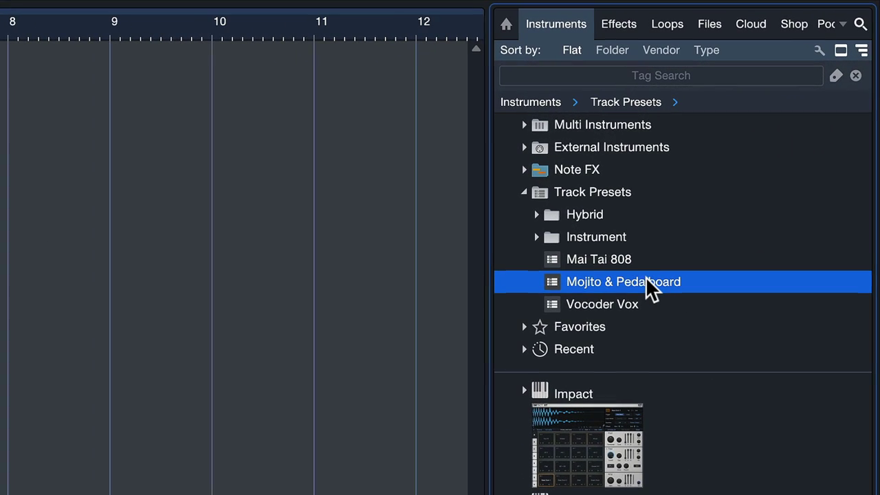
drag(640, 292, 157, 108)
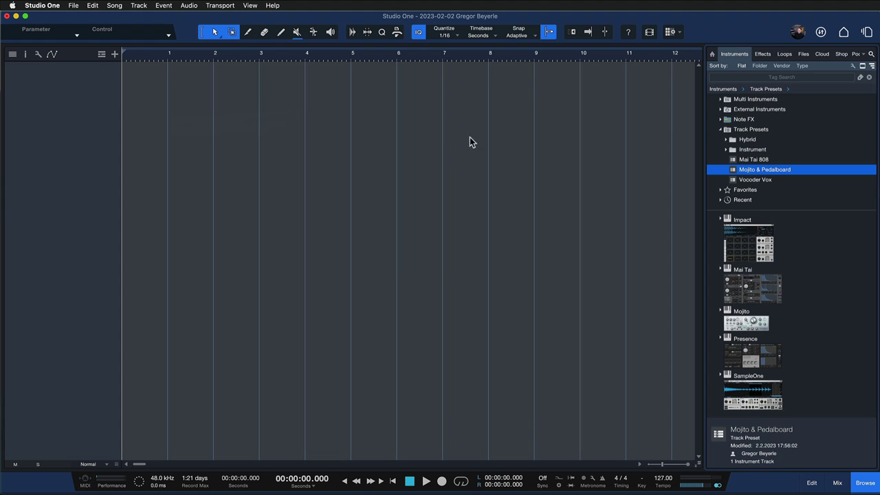
- Open the new track's Pedalboard insert to show its six saved stomp pedals
click(25, 52)
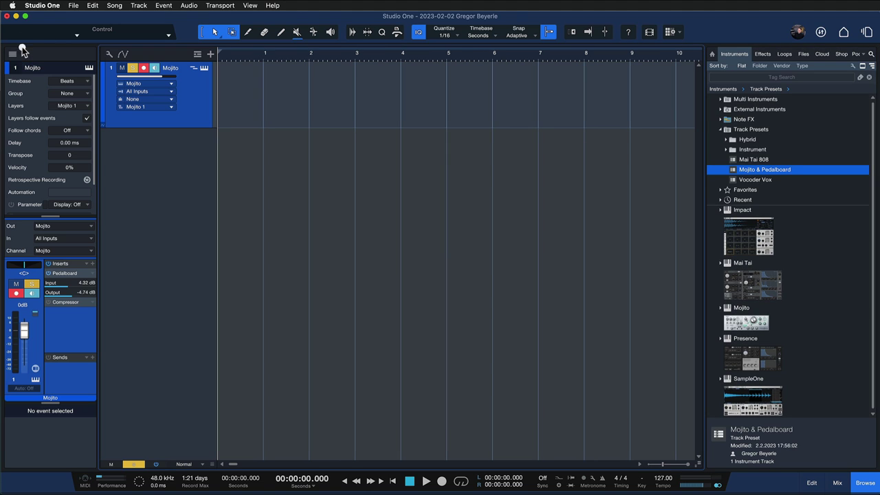
click(74, 271)
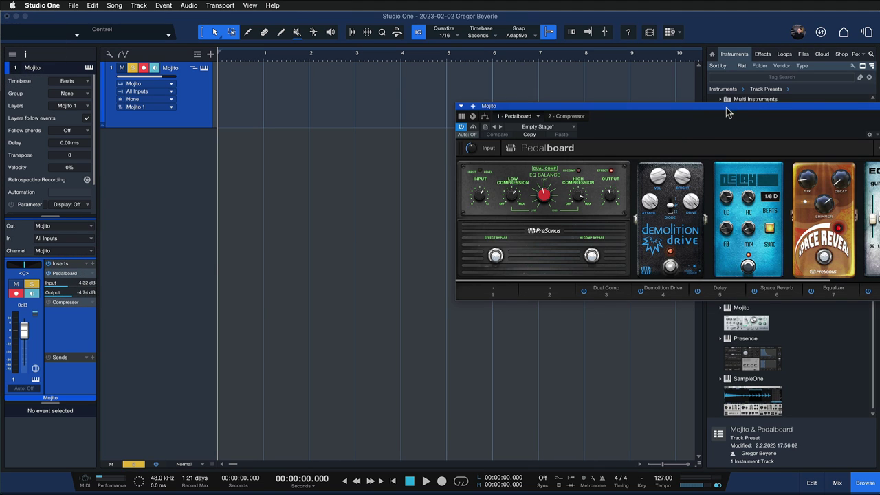
drag(726, 108, 449, 115)
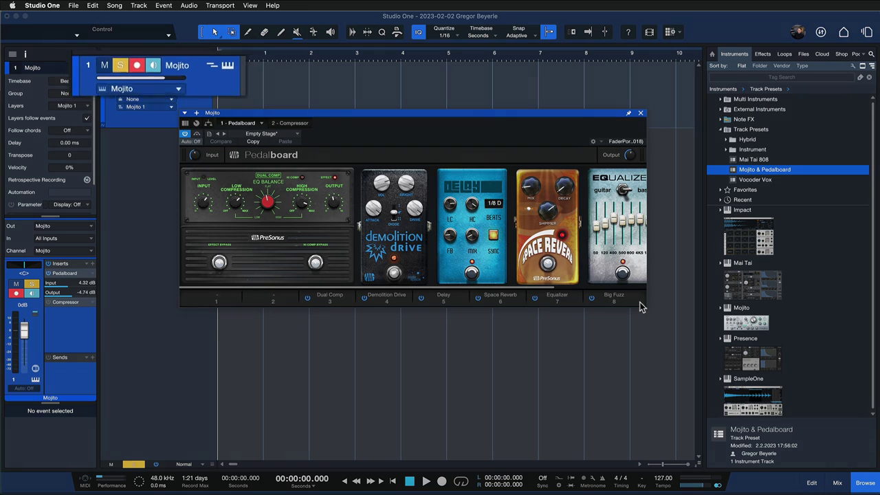